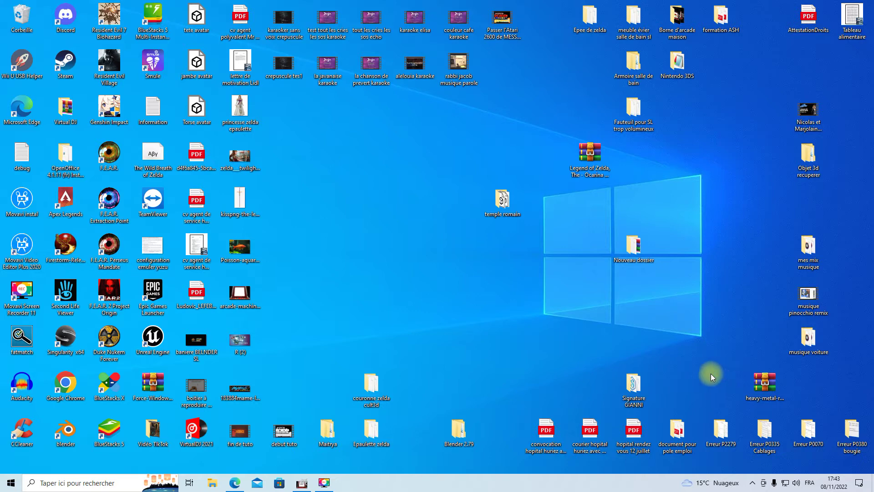
Open the Hyperspin\RocketLauncher\Modules folder on the local disk C: in the file explorer
left_click(212, 482)
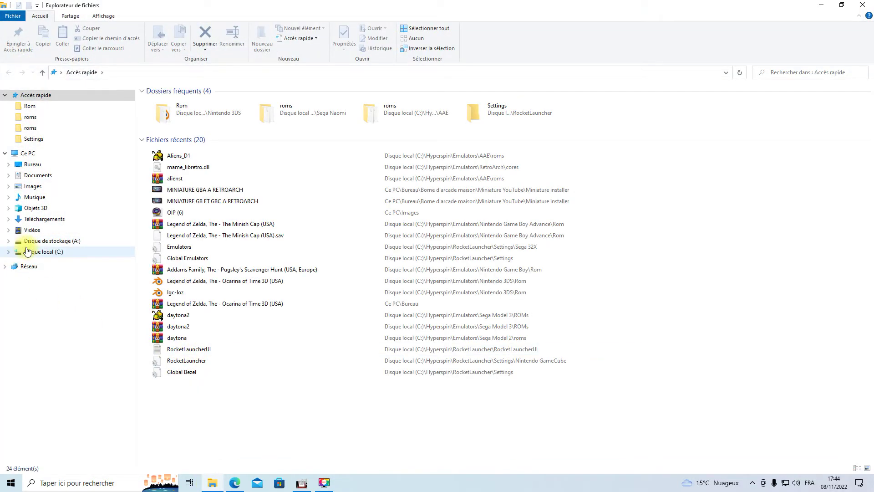
left_click(21, 251)
double_click(172, 140)
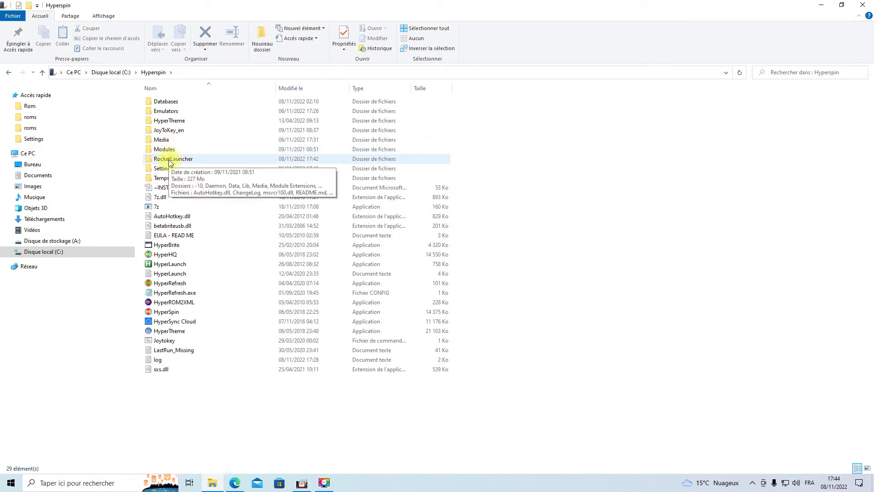
double_click(169, 160)
double_click(176, 159)
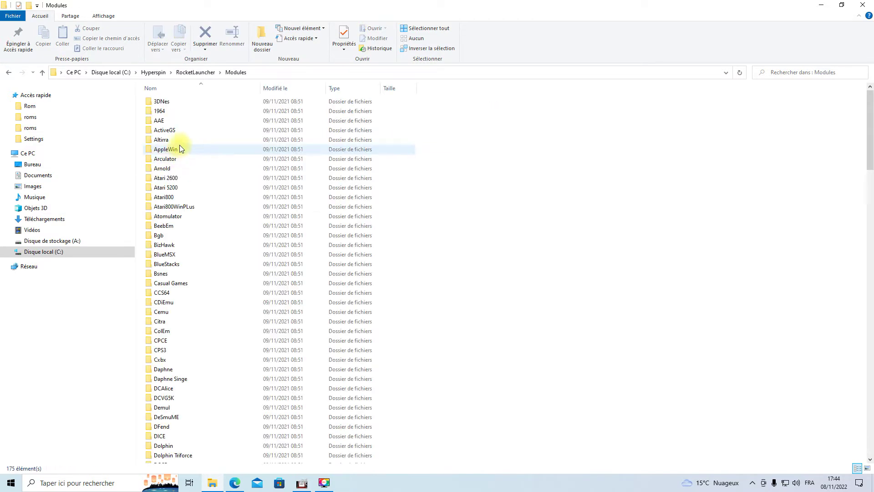
Open the RetroArch.ahk script from the RetroArch module folder for editing in Notepad++
scroll(179, 149, "down", 20)
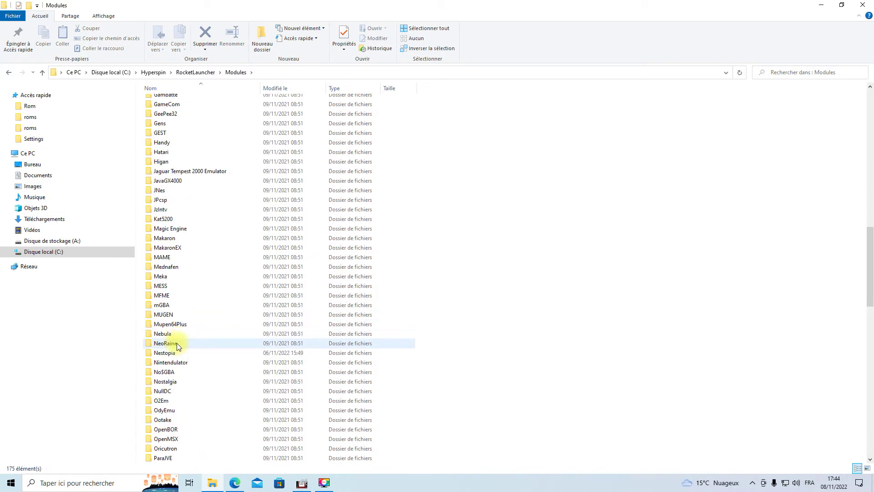
scroll(162, 314, "down", 3)
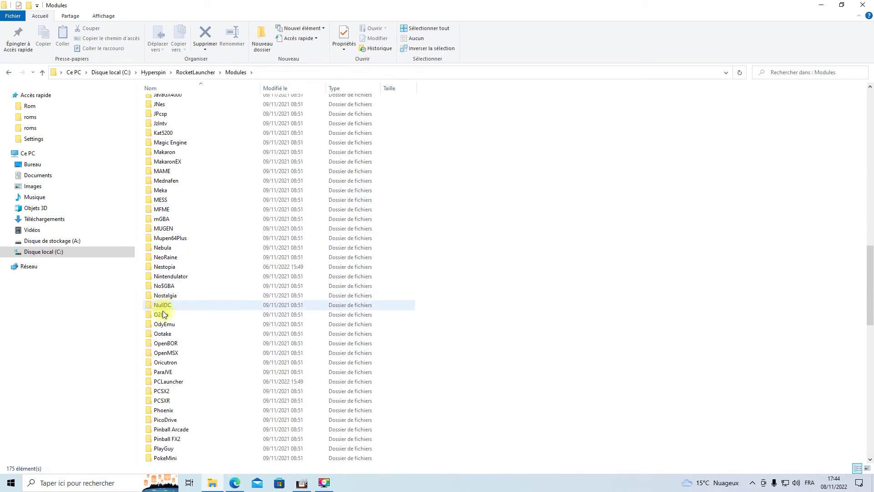
scroll(181, 390, "down", 3)
scroll(173, 278, "down", 4)
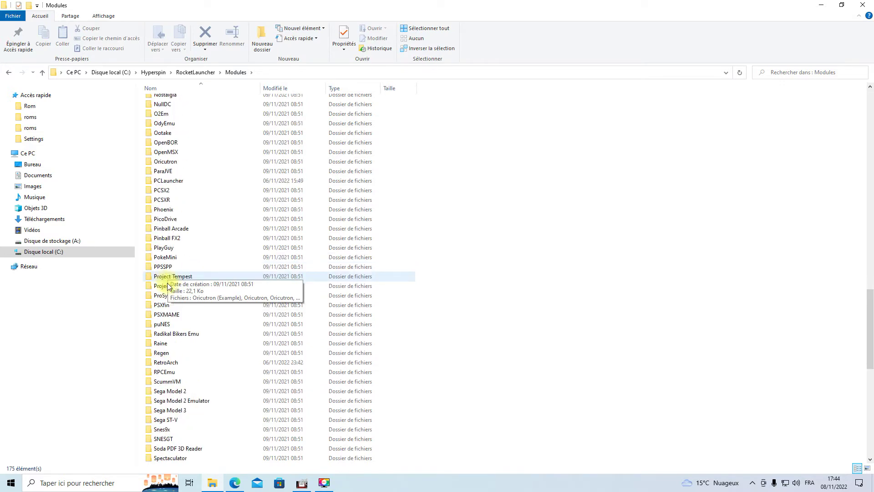
scroll(173, 332, "down", 6)
double_click(166, 191)
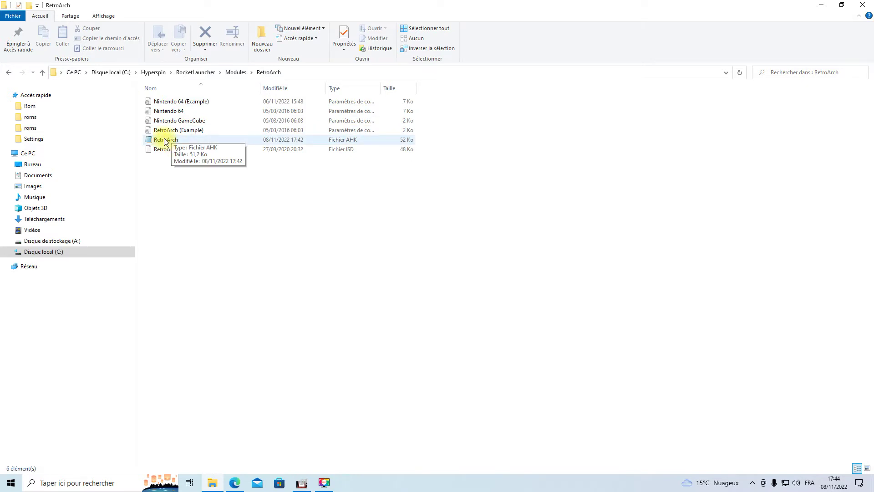
right_click(164, 141)
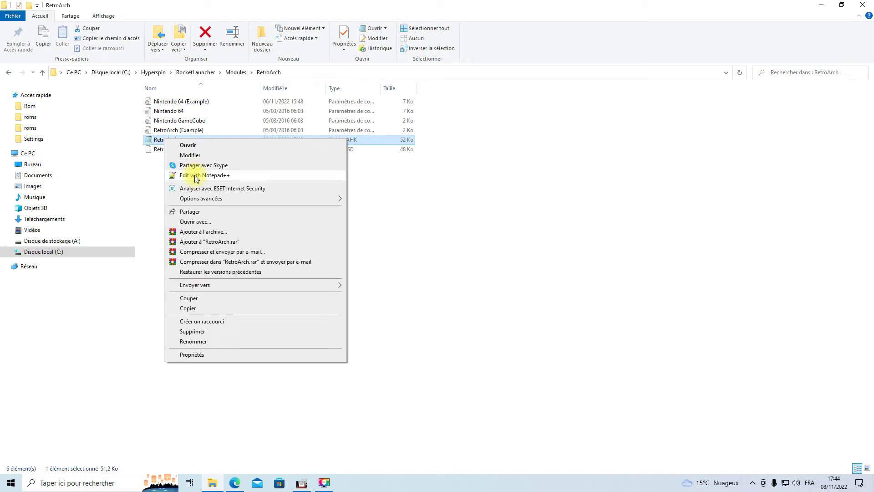
left_click(196, 176)
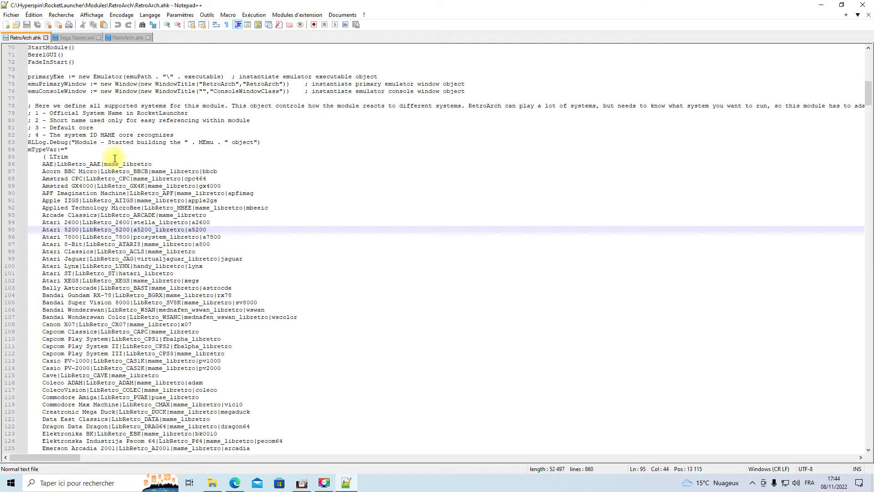
Review the MSystem line at the start of RetroArch.ahk for the Atari 5200 system name
scroll(166, 186, "up", 15)
scroll(166, 186, "up", 8)
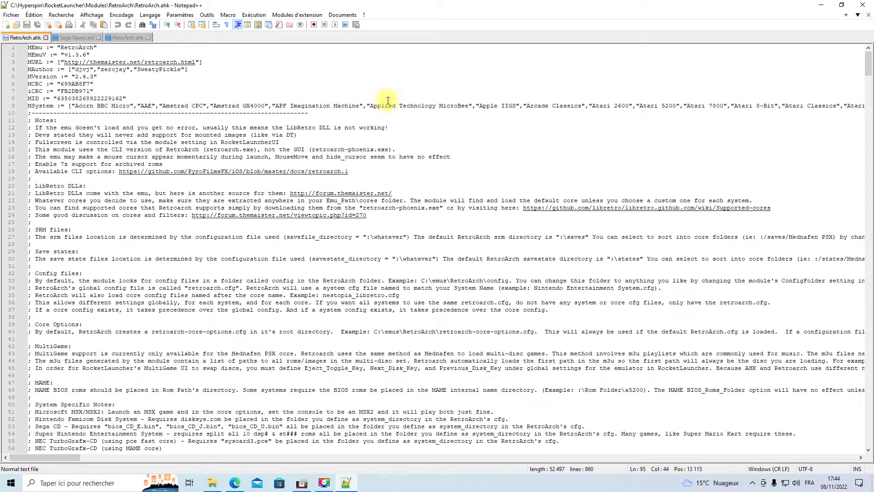
mouse_move(66, 461)
left_mouse_down()
mouse_move(61, 456)
mouse_move(83, 463)
left_mouse_up()
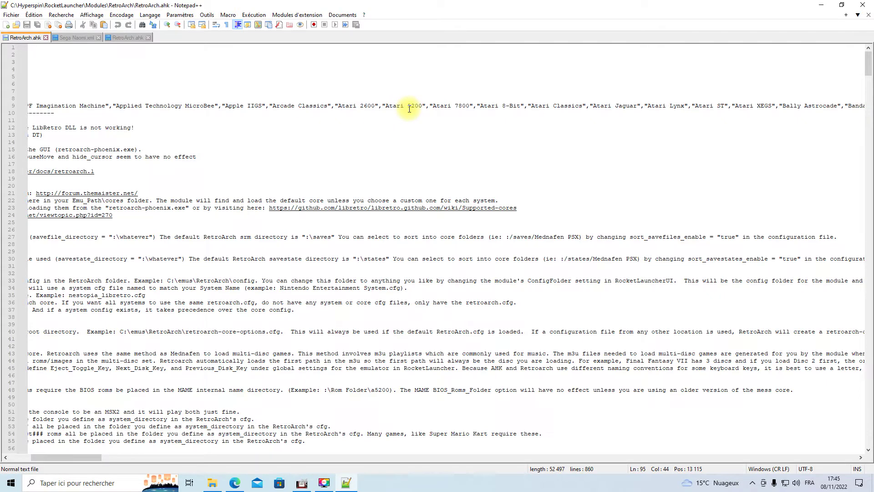
left_click_drag(75, 456, 42, 460)
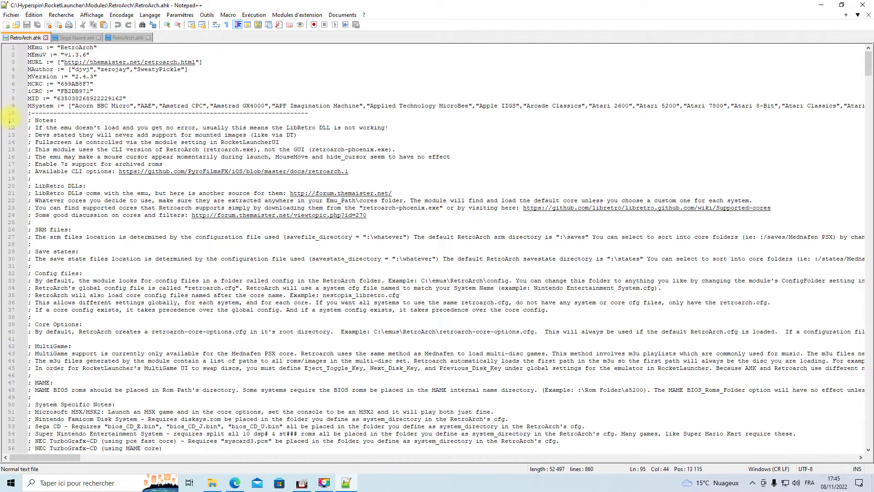
Check the core name in the Atari 5200 line of the mTypeVar list, then close Notepad++
scroll(33, 135, "down", 19)
scroll(59, 300, "down", 4)
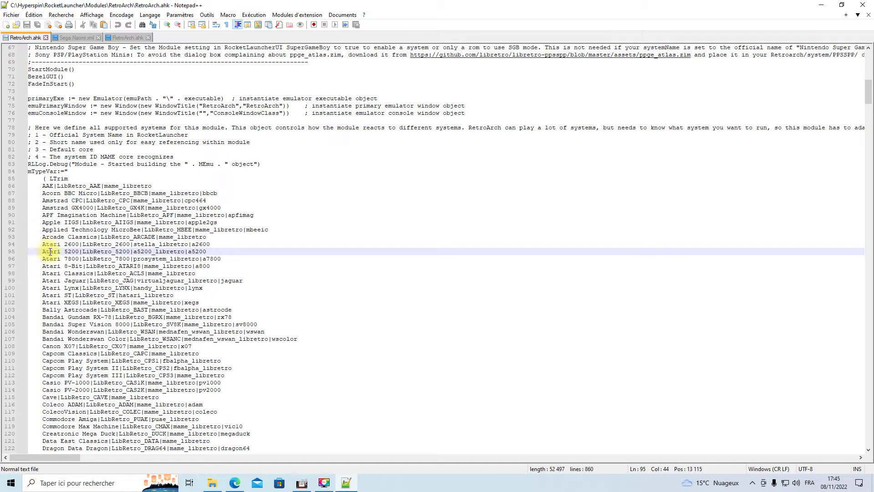
left_click(73, 251)
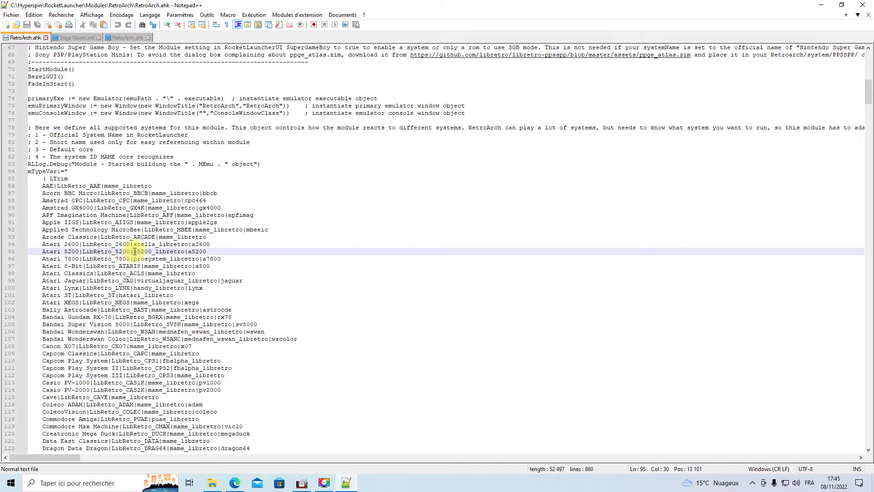
left_click_drag(135, 251, 145, 252)
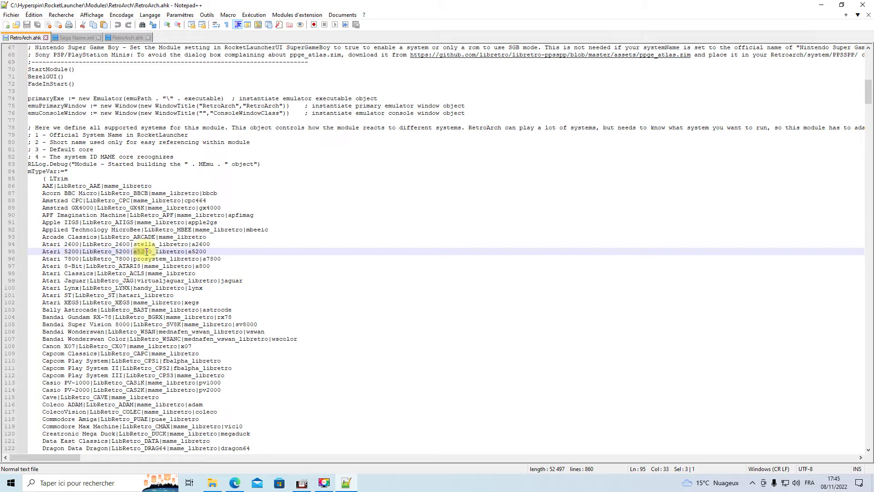
left_click_drag(146, 251, 150, 251)
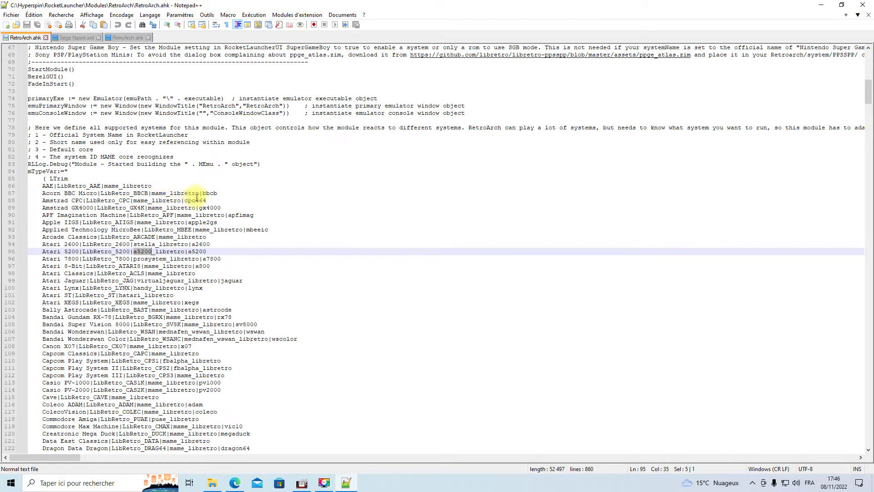
left_click(141, 254)
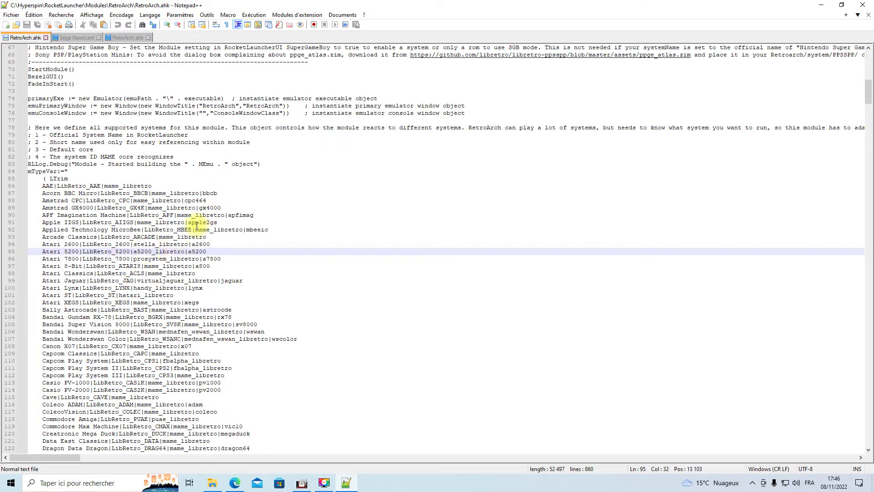
left_click(863, 5)
Launch the retroarch application from the Hyperspin\Emulators\RetroArch folder
left_click(153, 72)
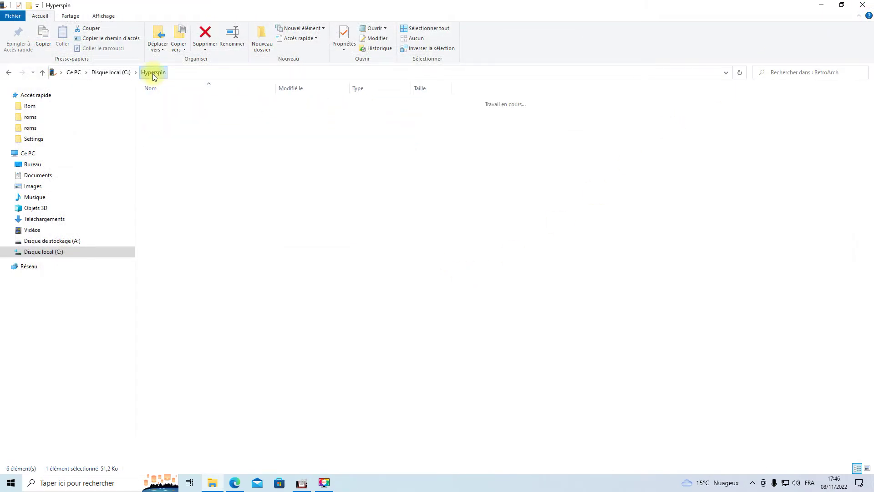
left_click(162, 113)
double_click(162, 113)
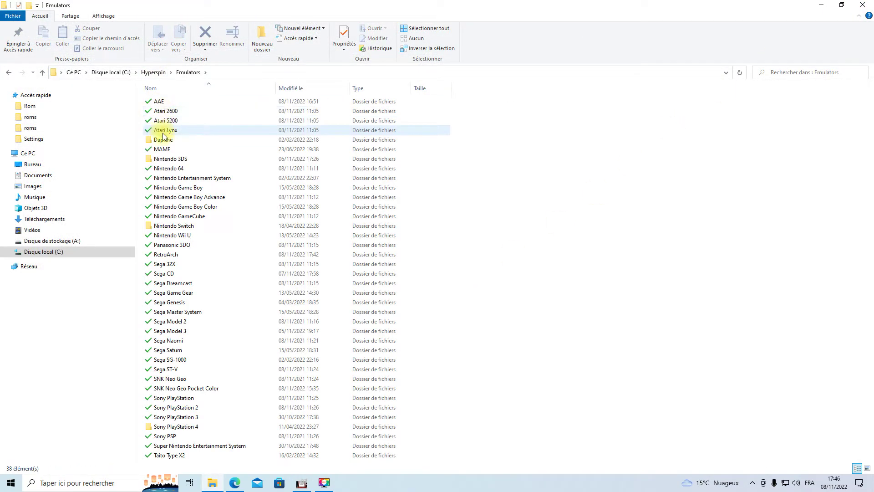
double_click(170, 255)
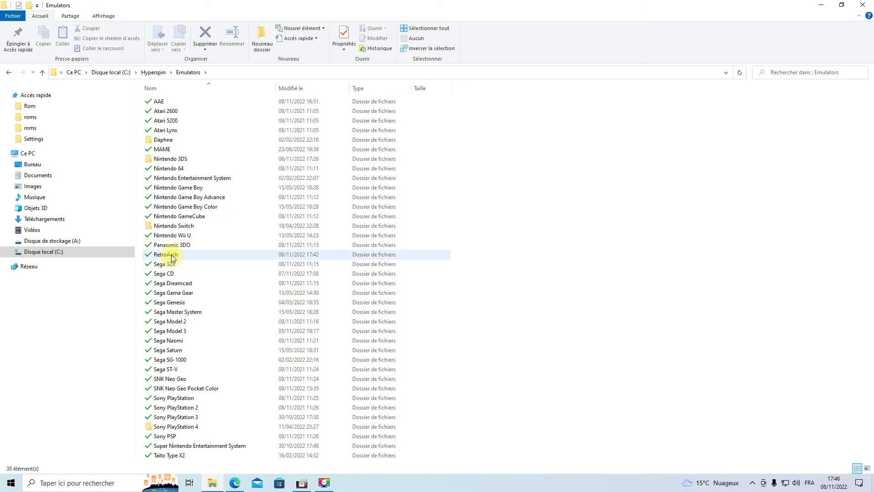
scroll(184, 149, "down", 18)
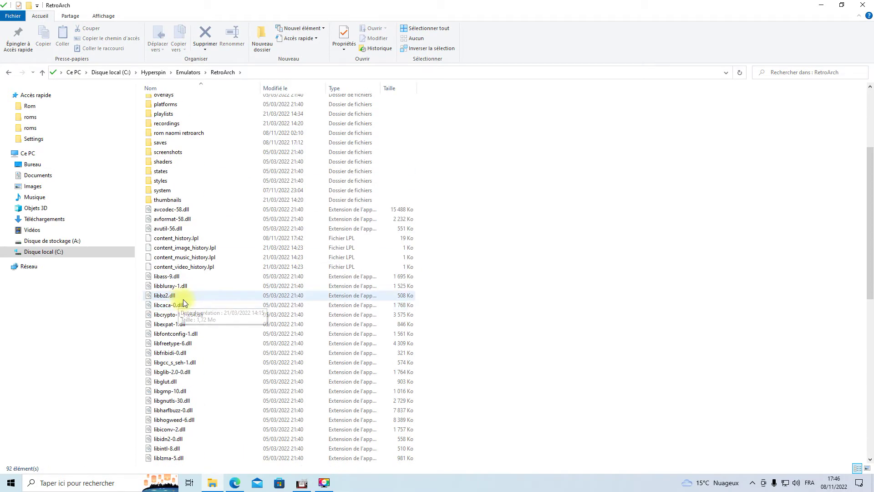
double_click(218, 399)
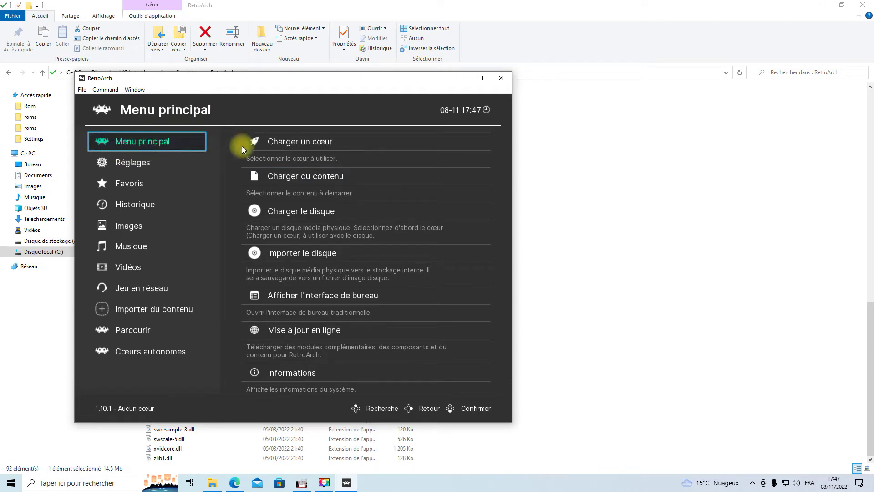
Check for the Atari - 5200 (a5200) core in RetroArch's online core list, close RetroArch, and inspect its cores folder
left_click(301, 337)
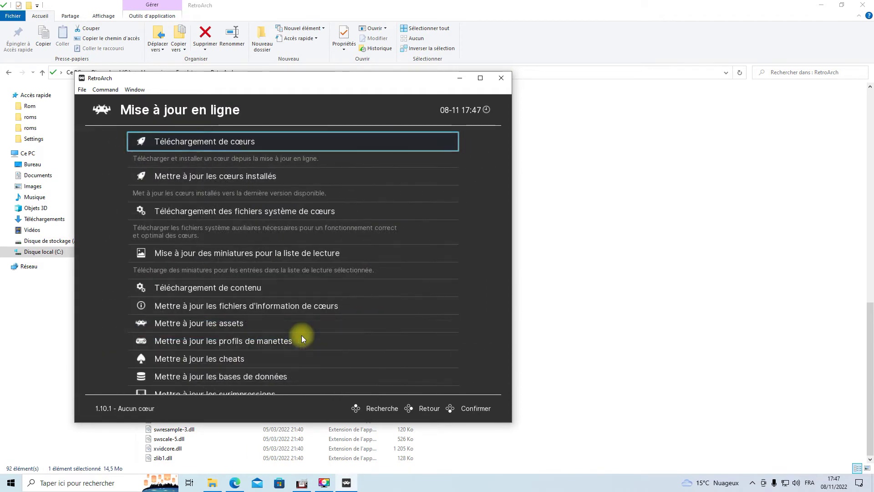
left_click(236, 140)
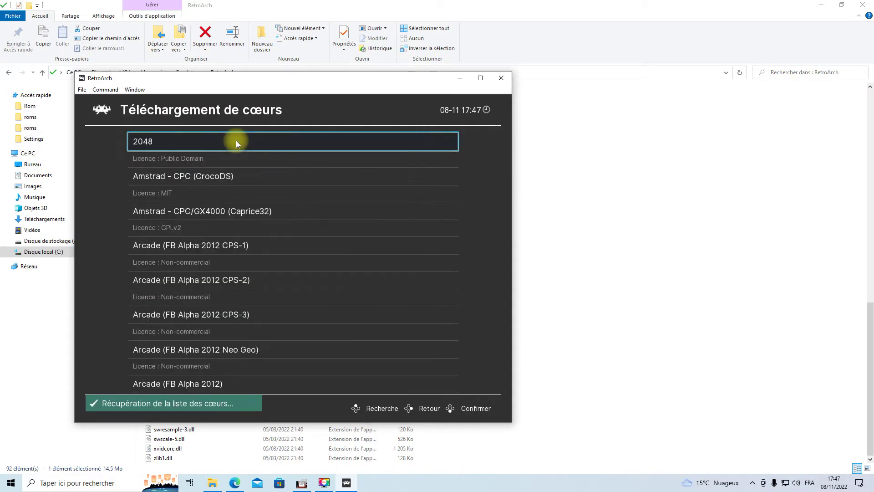
scroll(219, 262, "down", 10)
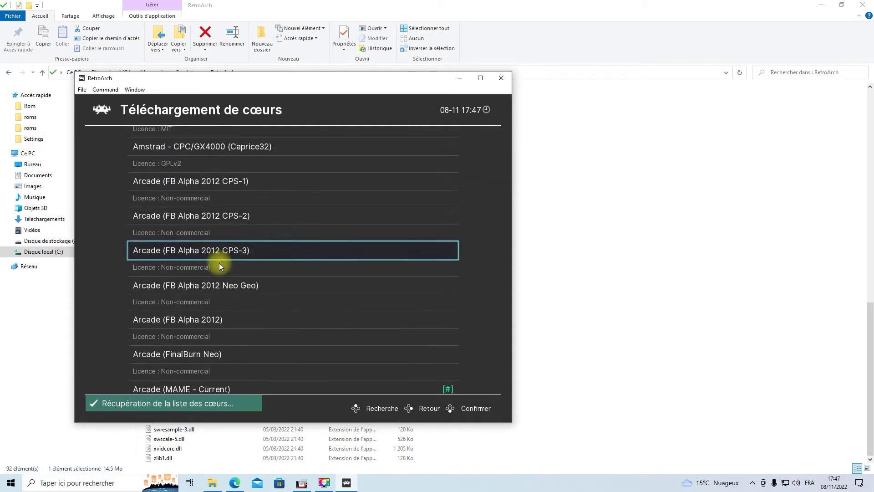
scroll(183, 305, "down", 1)
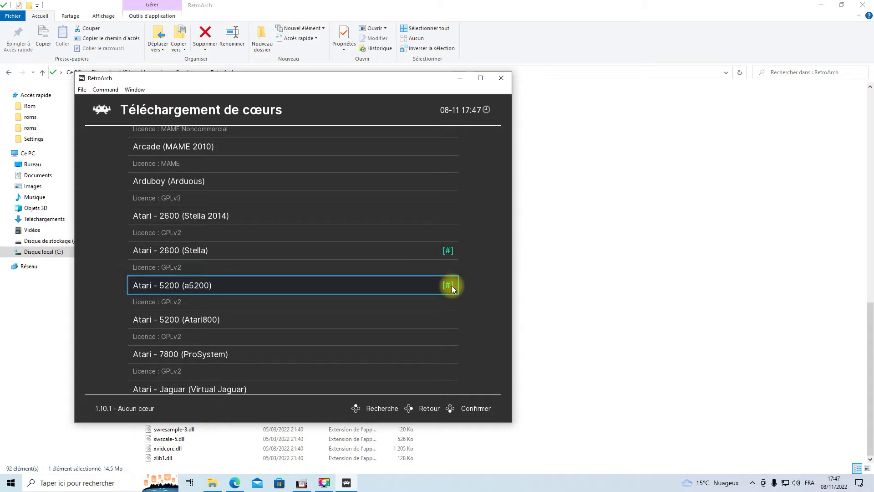
left_click(501, 80)
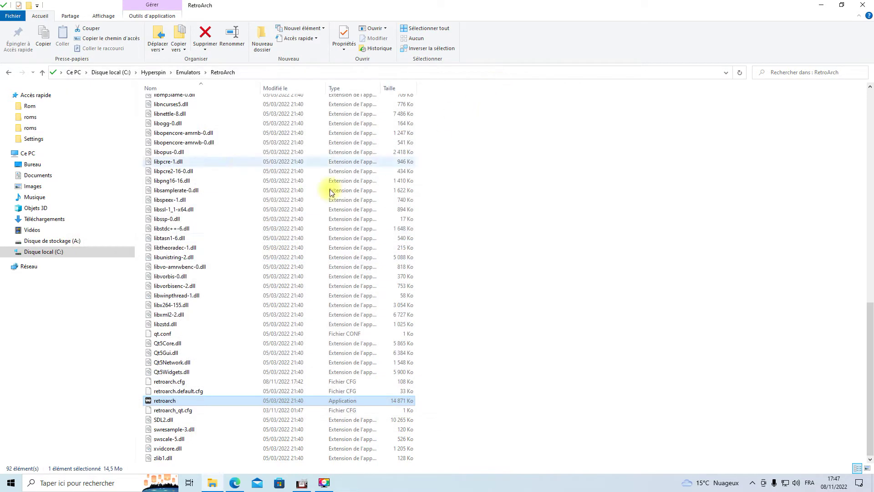
scroll(212, 228, "up", 15)
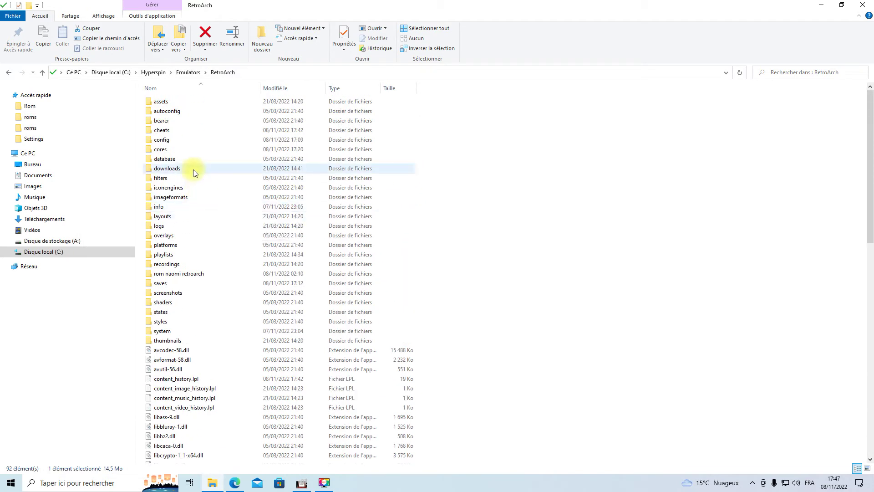
double_click(162, 149)
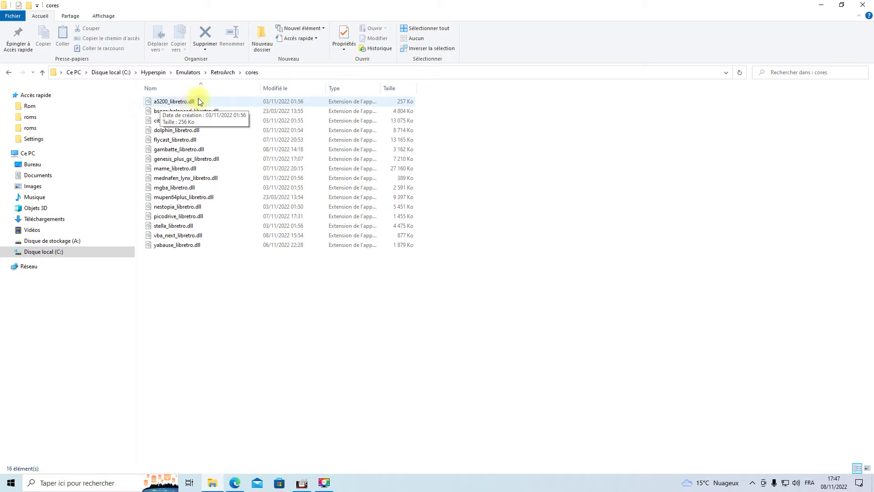
Launch the RocketLauncherUI application from the Hyperspin\RocketLauncher\RocketLauncherUI folder
left_click(155, 72)
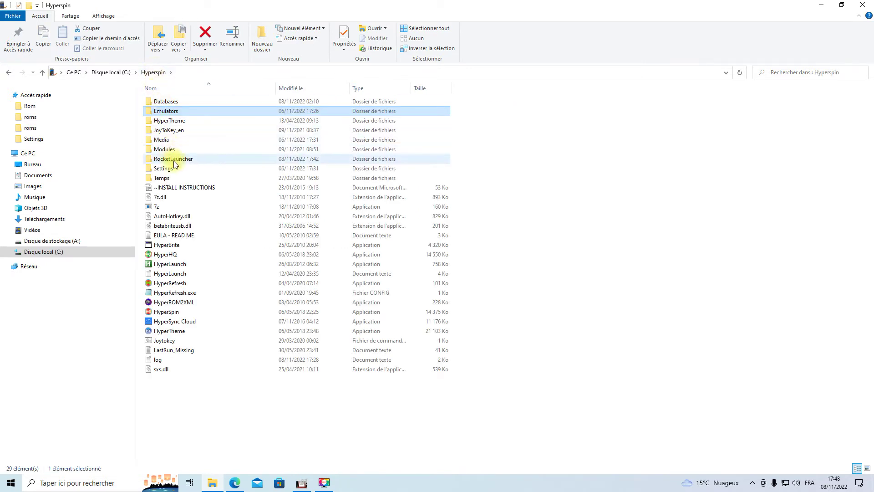
double_click(175, 160)
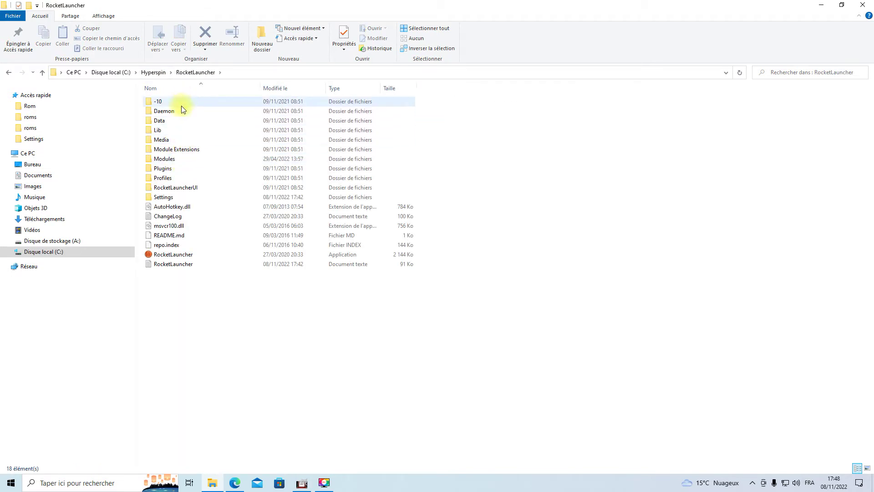
double_click(179, 191)
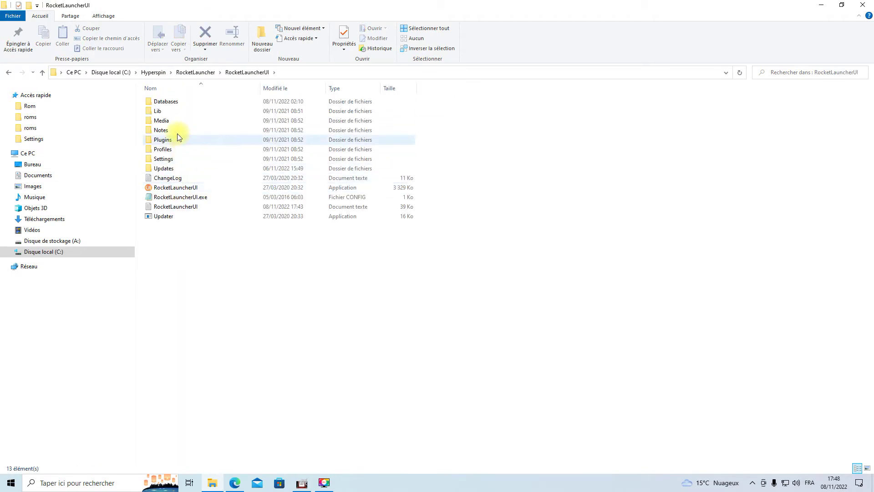
double_click(174, 190)
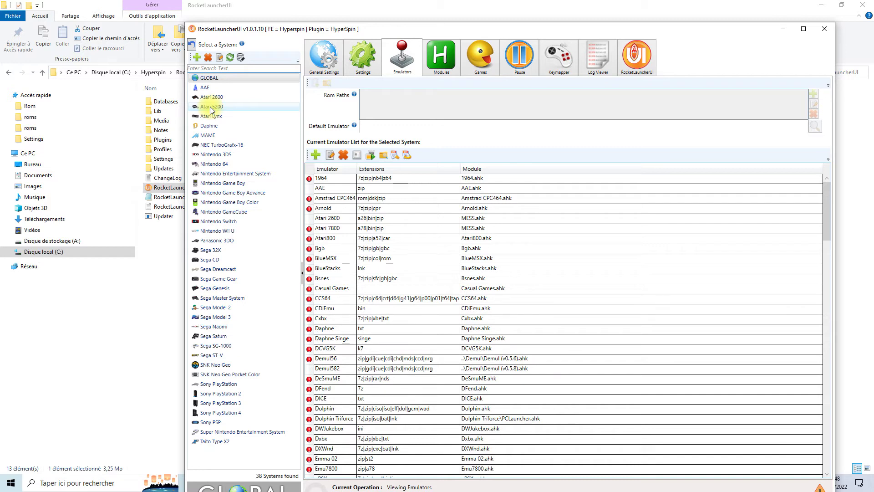
Select the Atari 5200 system and check its ROM path in the emulator settings
left_click(209, 106)
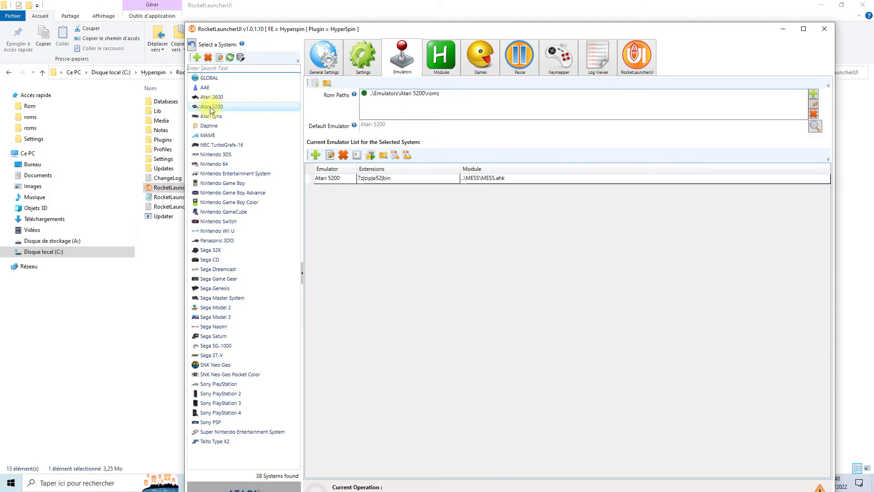
left_click(389, 96)
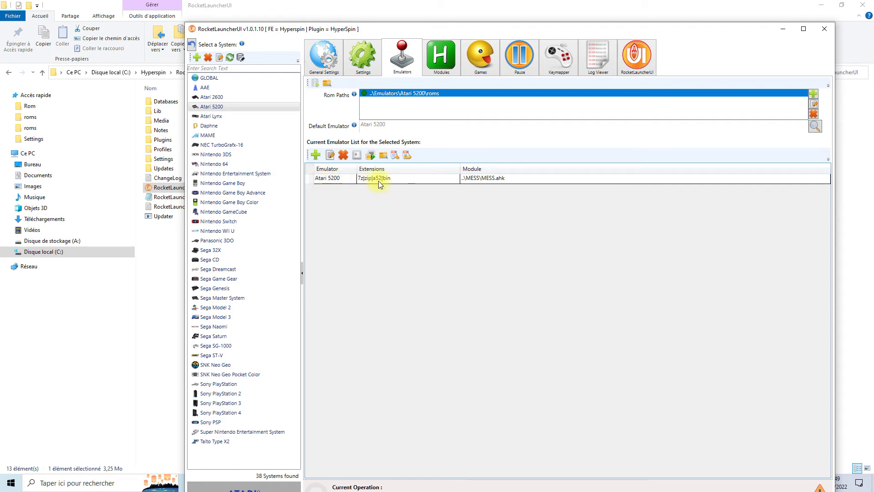
left_click(315, 156)
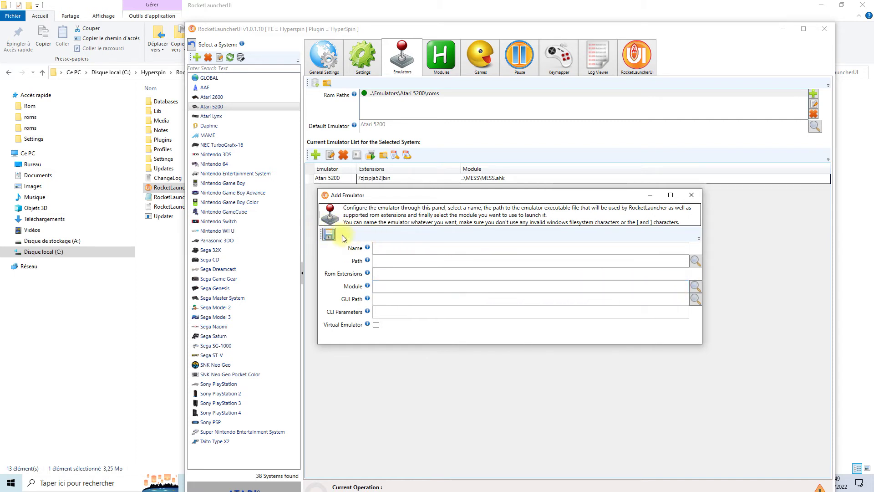
left_click(691, 195)
left_click(463, 271)
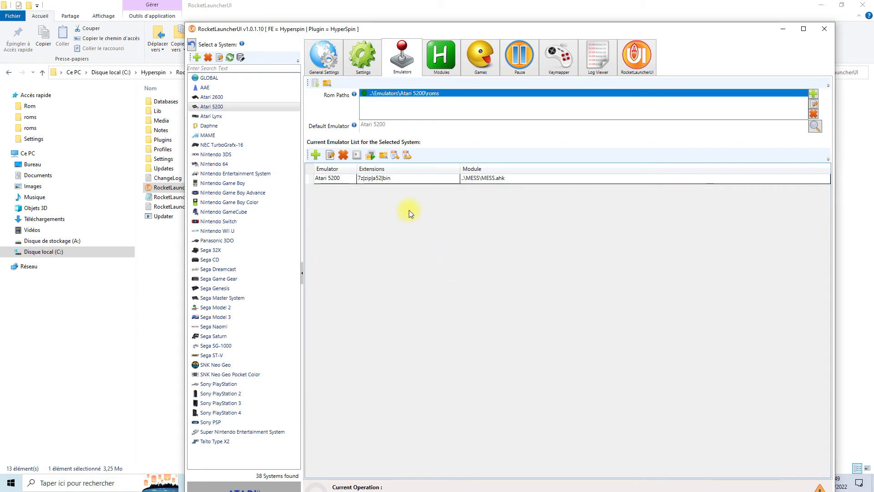
Edit the Atari 5200 emulator entry and set its path to retroarch.exe in the Emulators\RetroArch folder
left_click(326, 180)
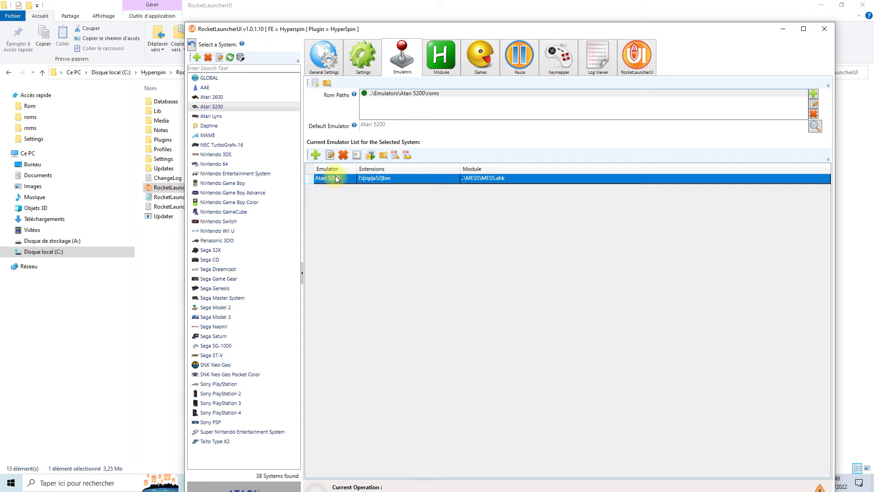
left_click(330, 156)
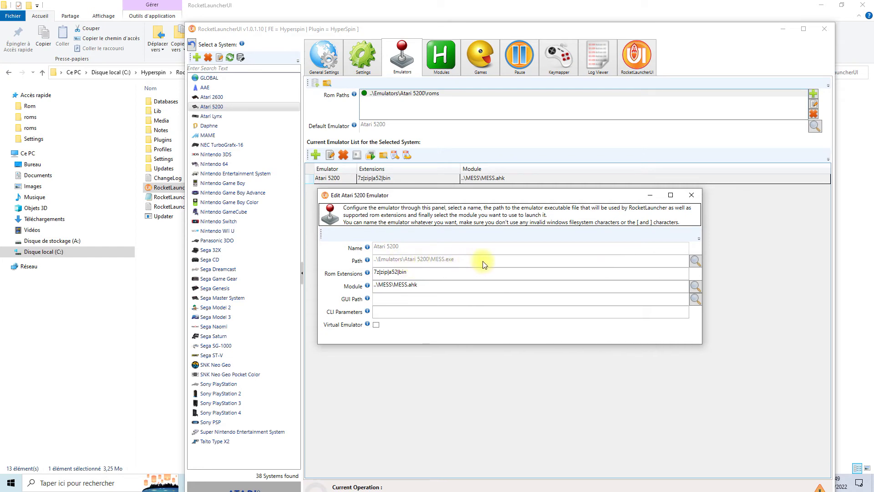
left_click(695, 260)
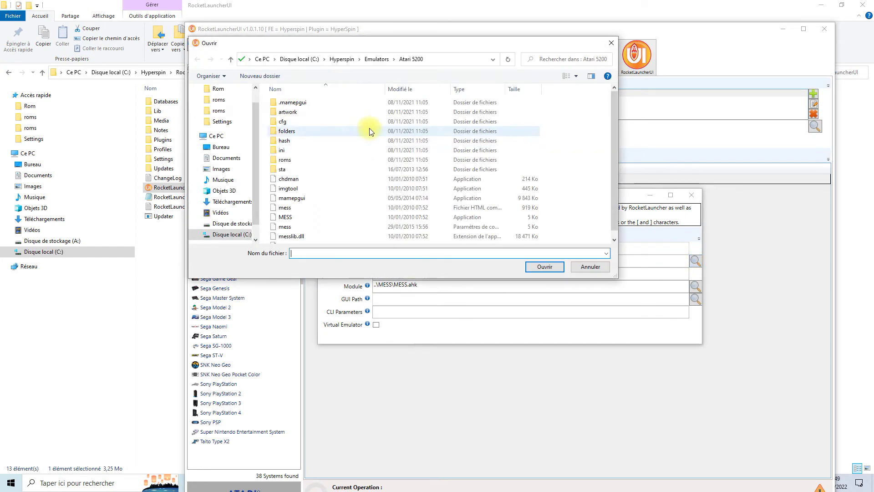
left_click(371, 60)
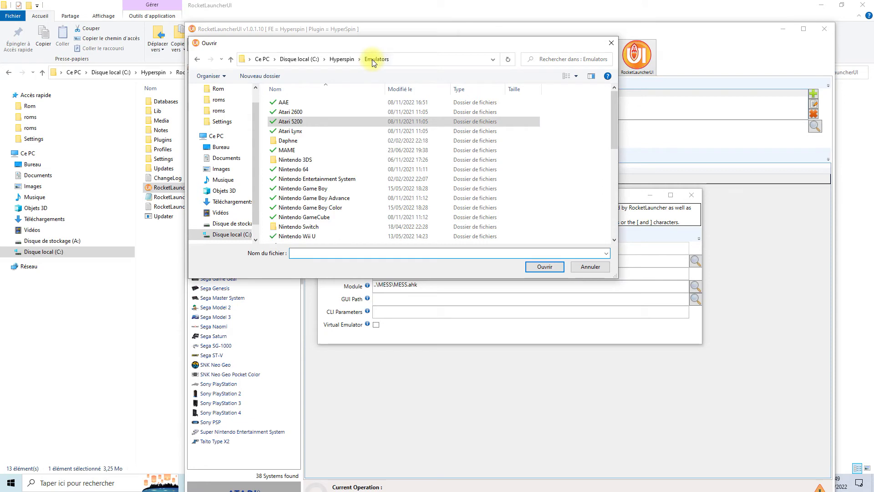
scroll(289, 212, "down", 5)
double_click(290, 200)
scroll(308, 198, "down", 4)
scroll(309, 200, "down", 15)
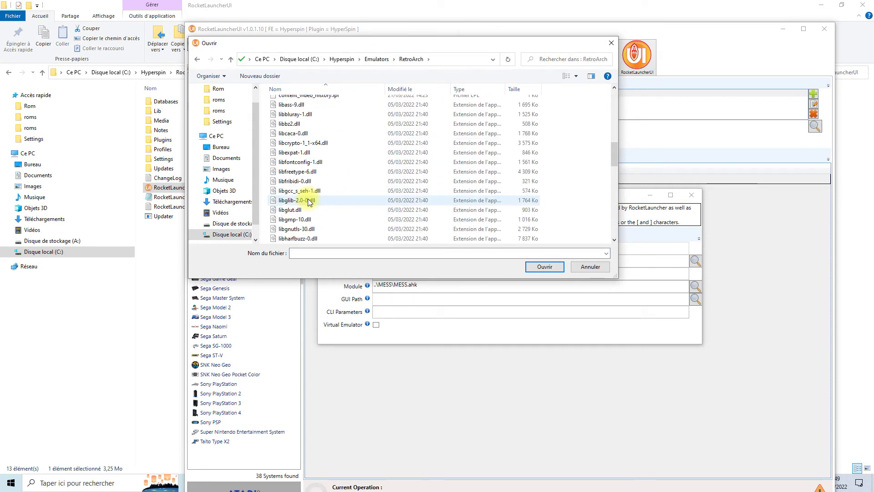
left_click(289, 181)
left_click(533, 266)
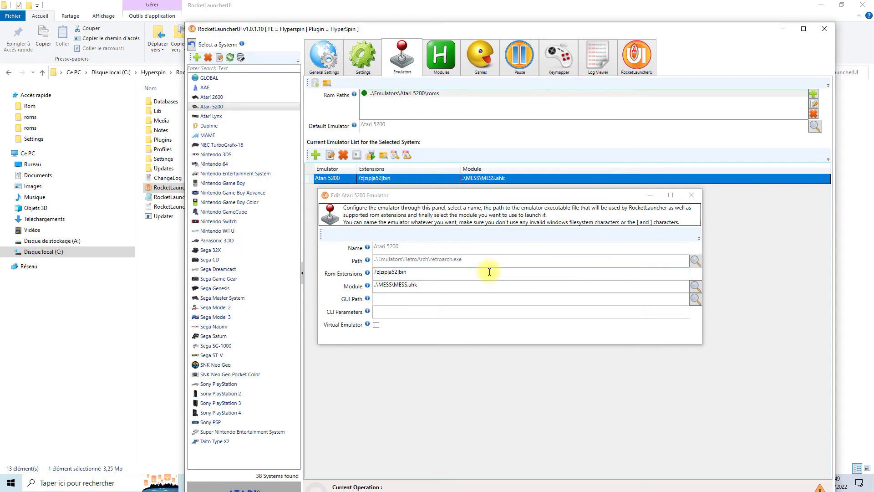
Assign the RetroArch.ahk module to the Atari 5200 emulator and choose that emulator as the system's default
left_click(429, 273)
left_click(695, 286)
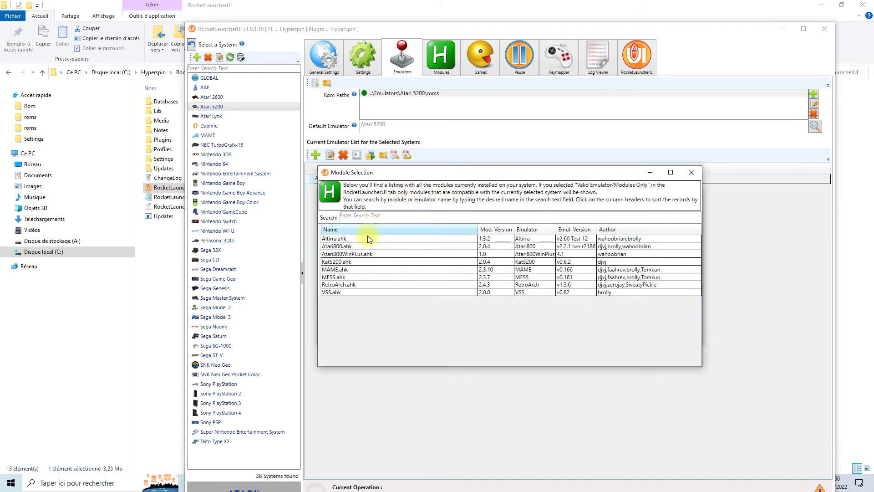
double_click(352, 285)
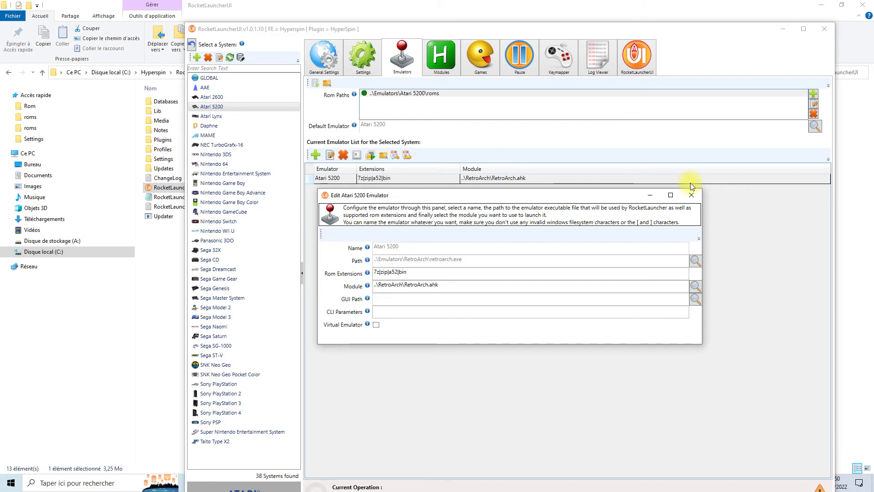
left_click(691, 194)
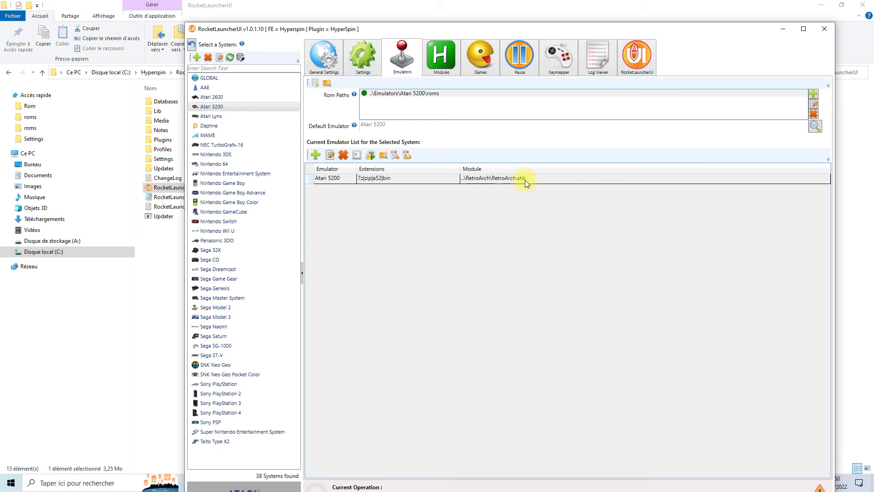
left_click(813, 127)
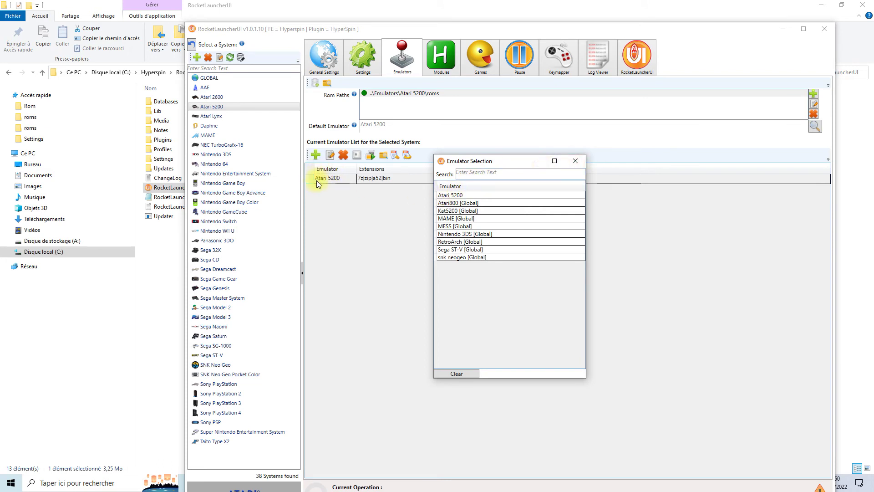
double_click(452, 196)
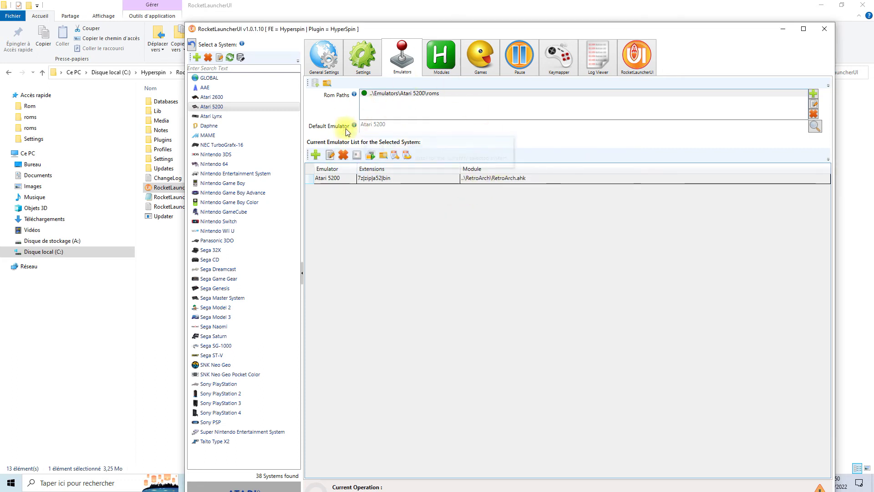
Load the Atari 5200 game list and audit all the games for this system
left_click(476, 59)
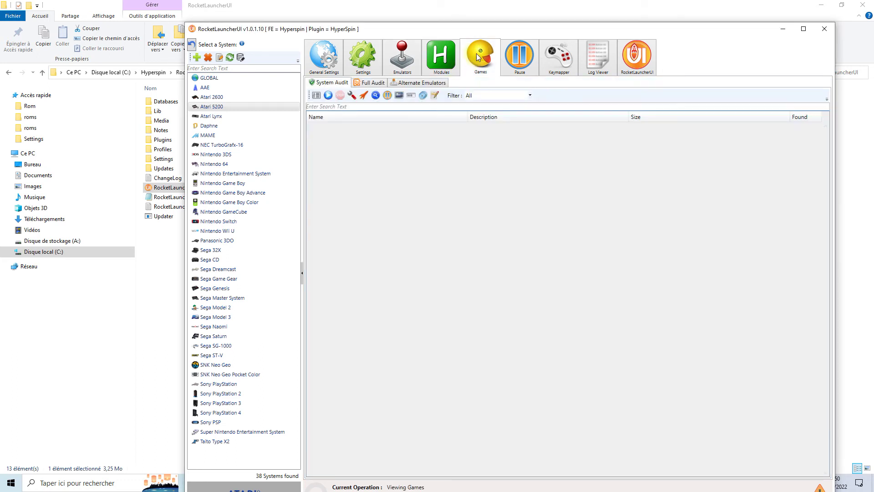
left_click(317, 97)
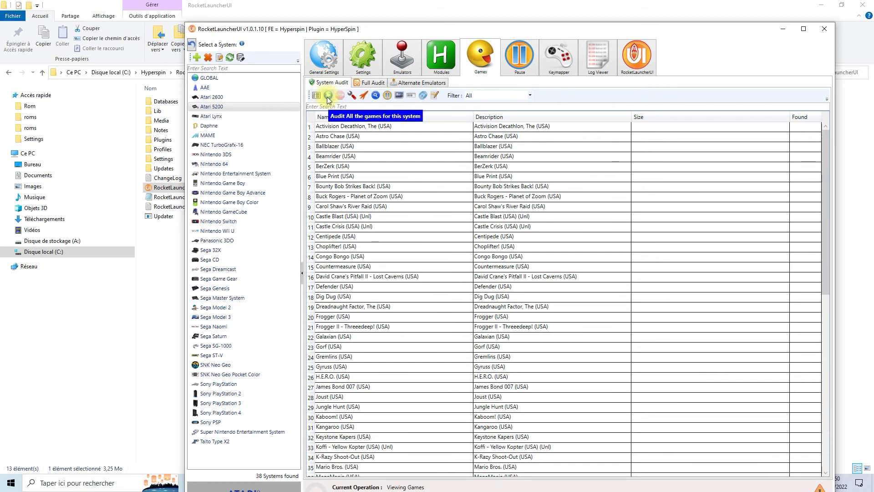
left_click(328, 97)
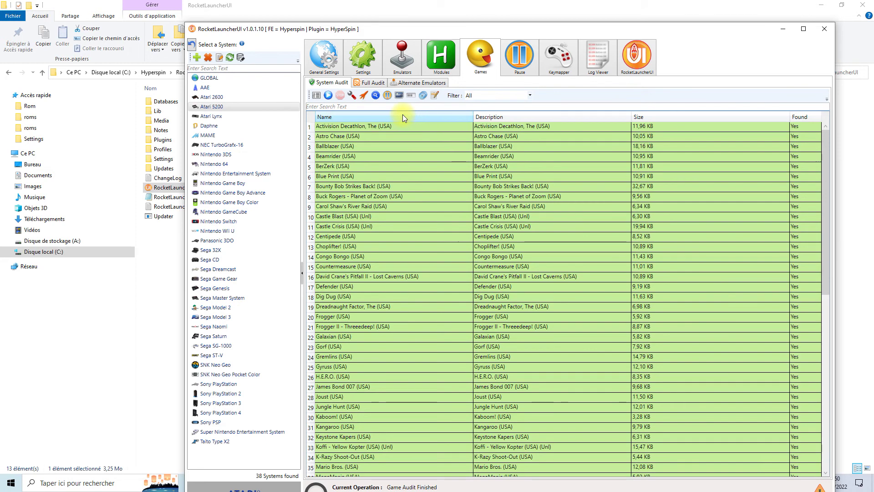
Test-launch Astro Chase (USA) through RocketLauncher, and exit the game
left_click(332, 136)
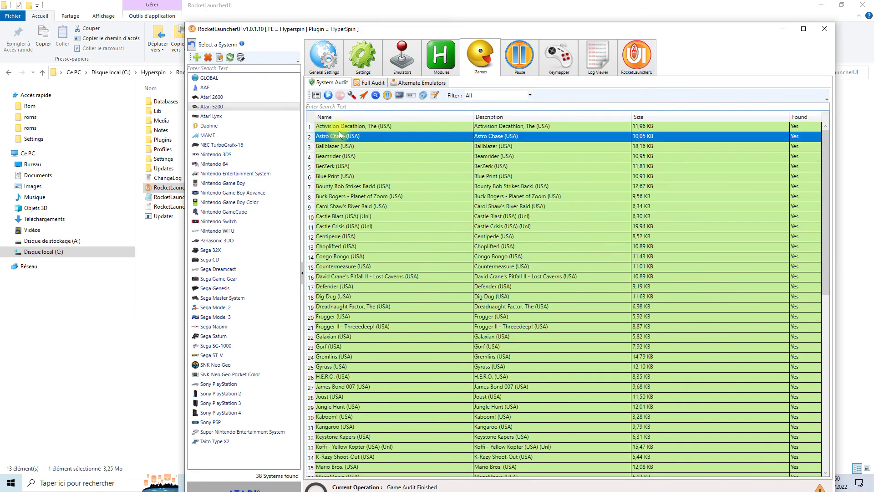
left_click(364, 98)
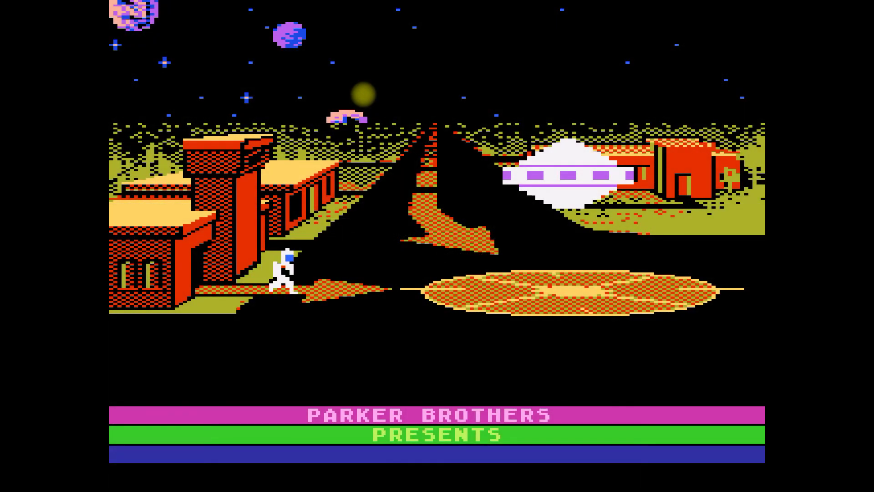
key("Escape")
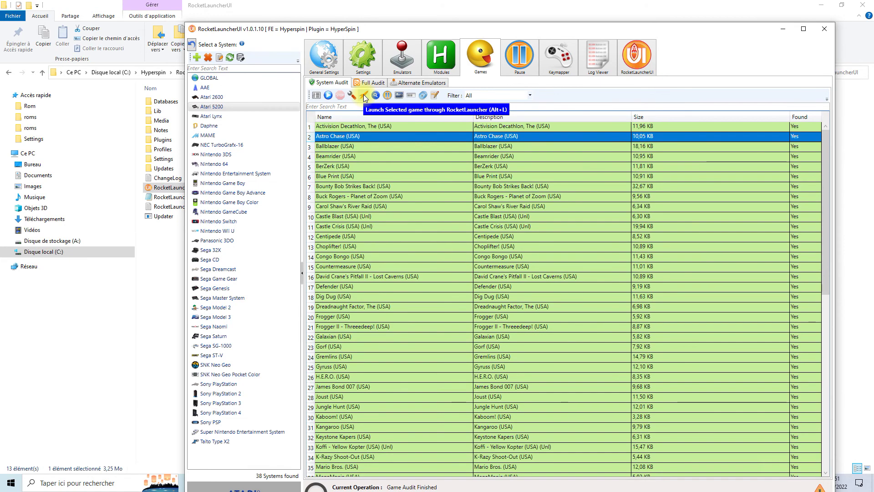
Close RocketLauncherUI and launch the HyperSpin application from the Hyperspin folder
left_click(825, 29)
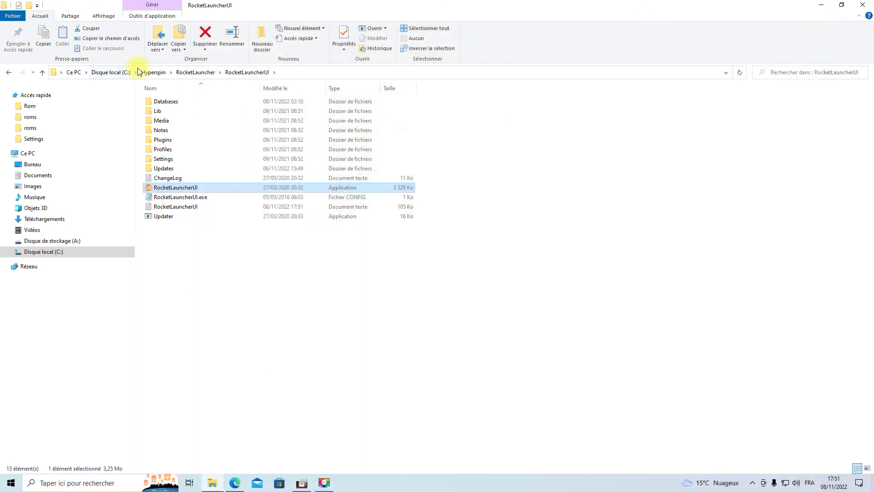
left_click(152, 73)
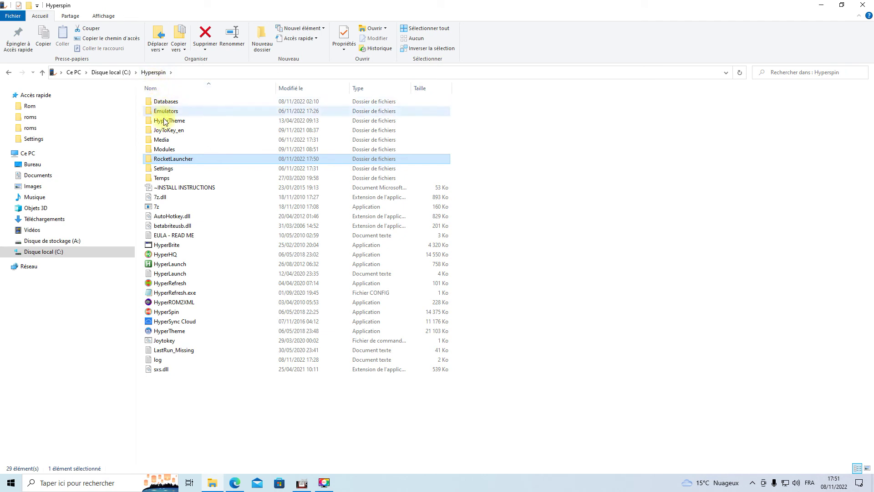
left_click(168, 313)
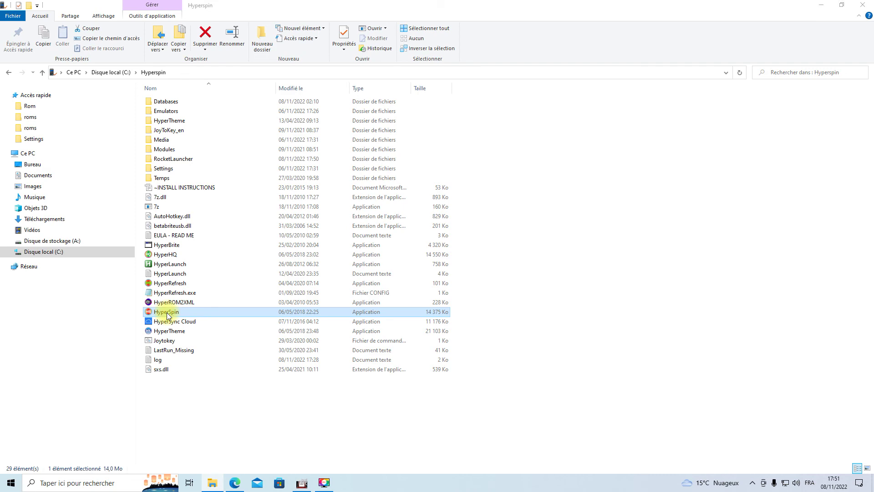
double_click(167, 313)
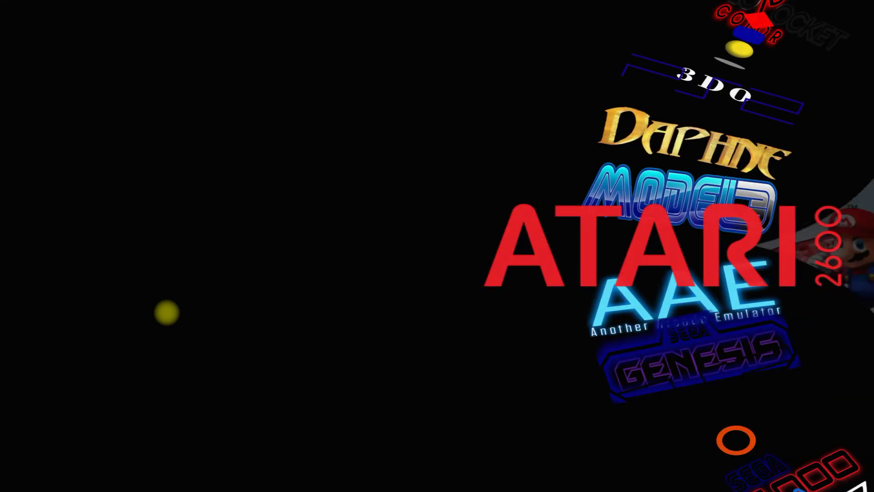
Open Atari 5200 from the HyperSpin system wheel and launch Activision Decathlon, The (USA)
key("Down")
key("Down")
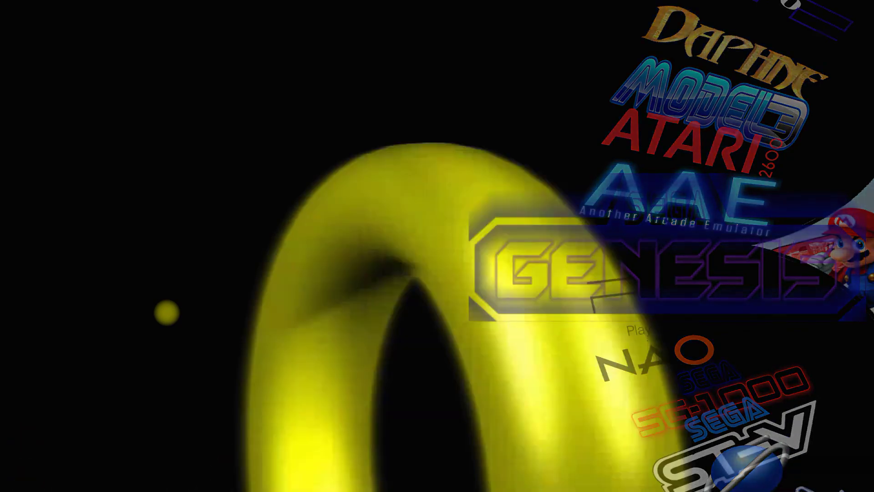
key("Down")
key("Down")
key("Down")
key("Down")
key("Down")
key("Down")
key("Down")
key("Down")
key("Down")
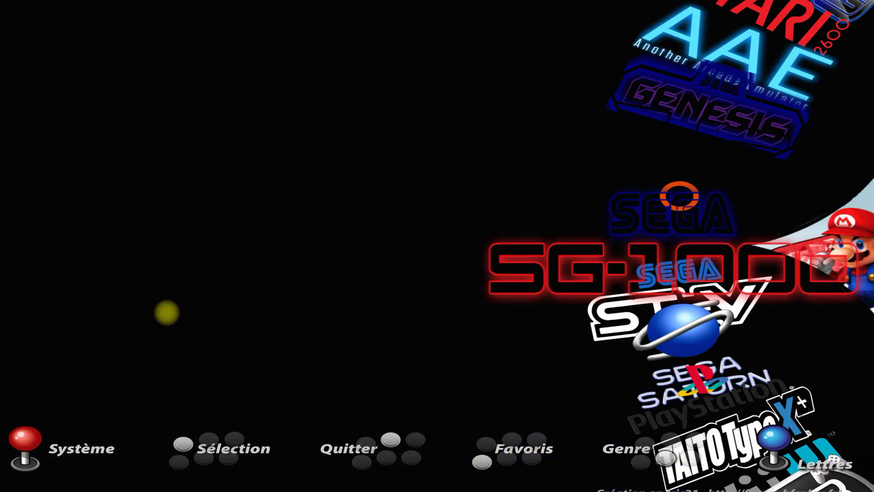
key("Down")
key("Down")
key("Down")
key("Down")
key("Down")
key("Down")
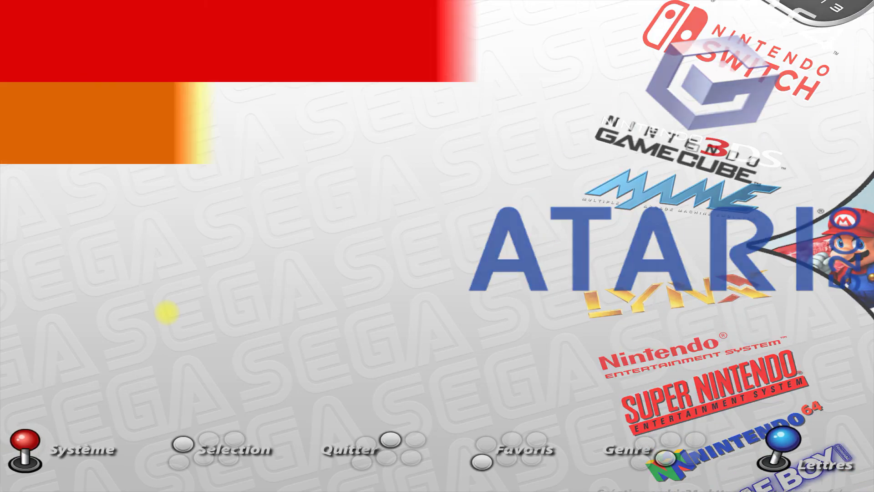
key("Return")
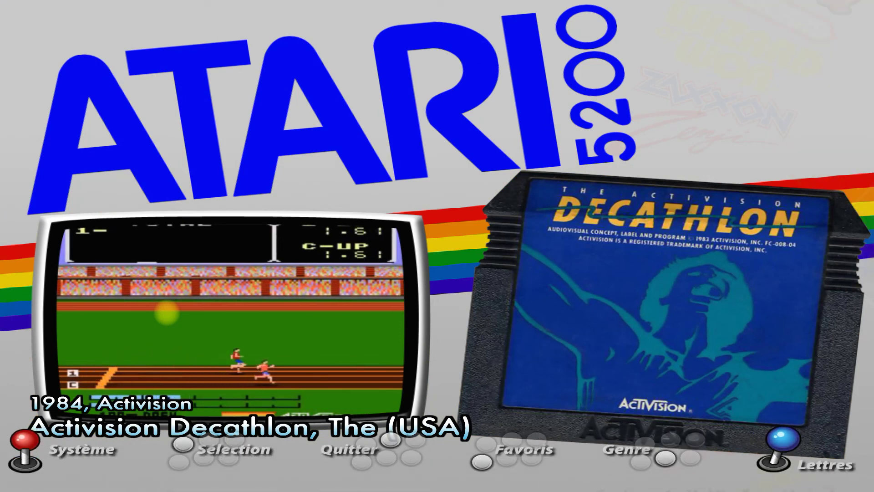
key("Return")
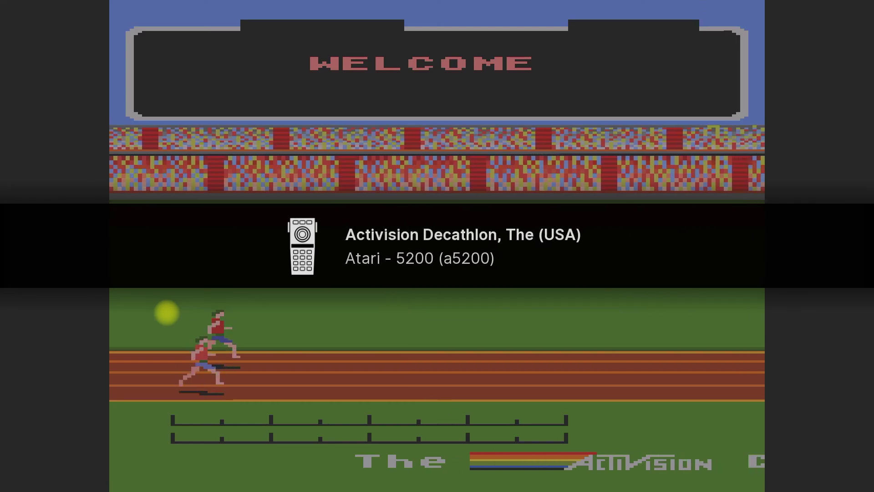